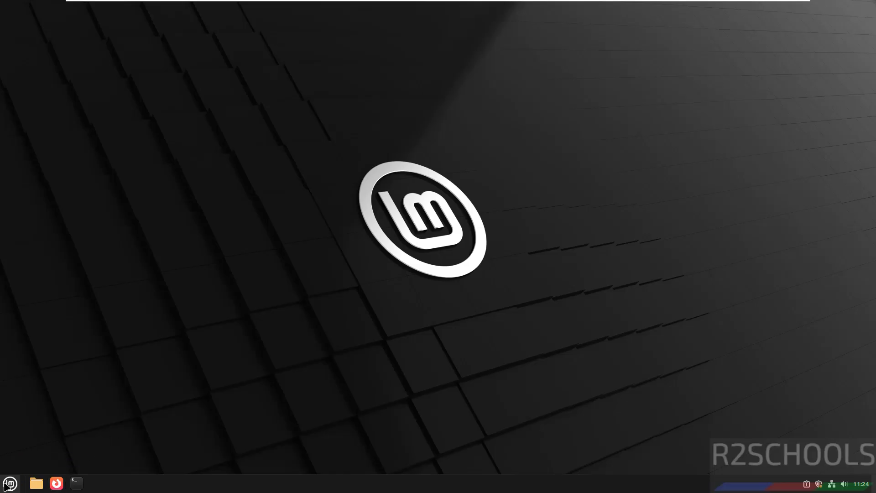
# Launch Firefox, load google.com and search for 'download chrome'
pyautogui.click(54, 487)
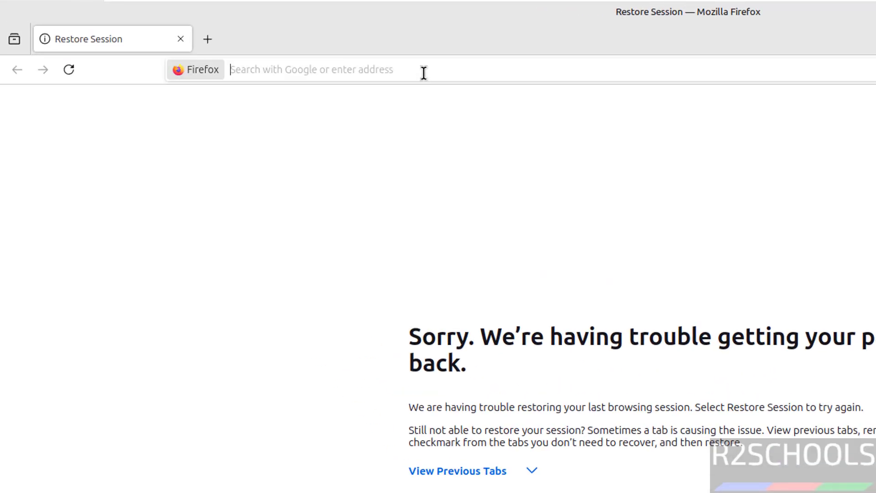
pyautogui.click(442, 76)
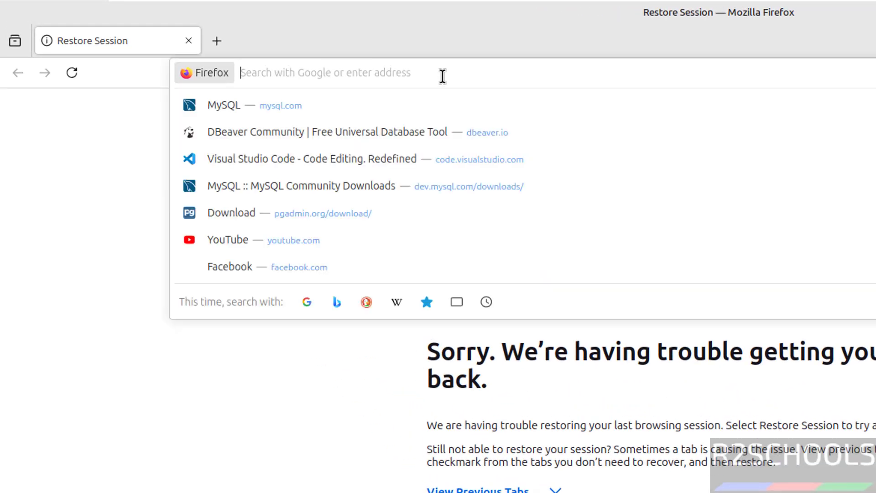
pyautogui.write('google.com')
pyautogui.press('Return')
pyautogui.click(582, 384)
pyautogui.write('do')
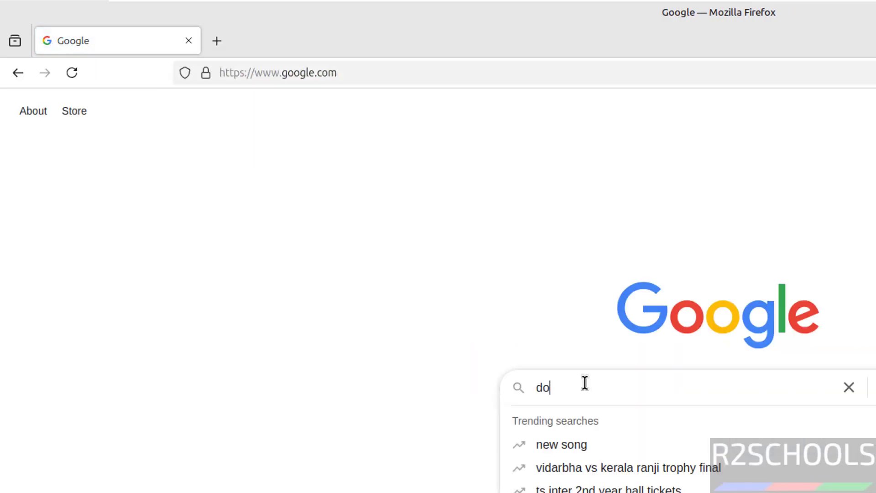
pyautogui.write('wnload chrome')
pyautogui.press('Return')
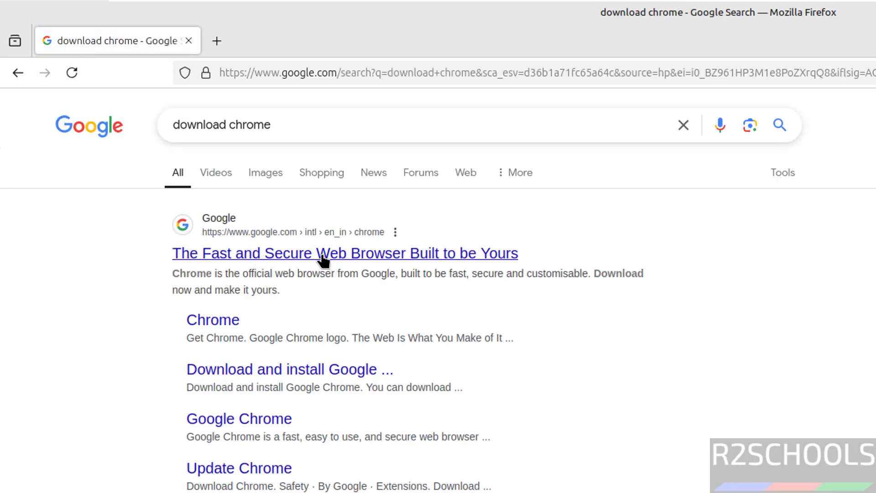
# Download the 64-bit Debian/Ubuntu .deb Chrome package (108 MB) from Google's Chrome page and confirm it finished
pyautogui.click(456, 262)
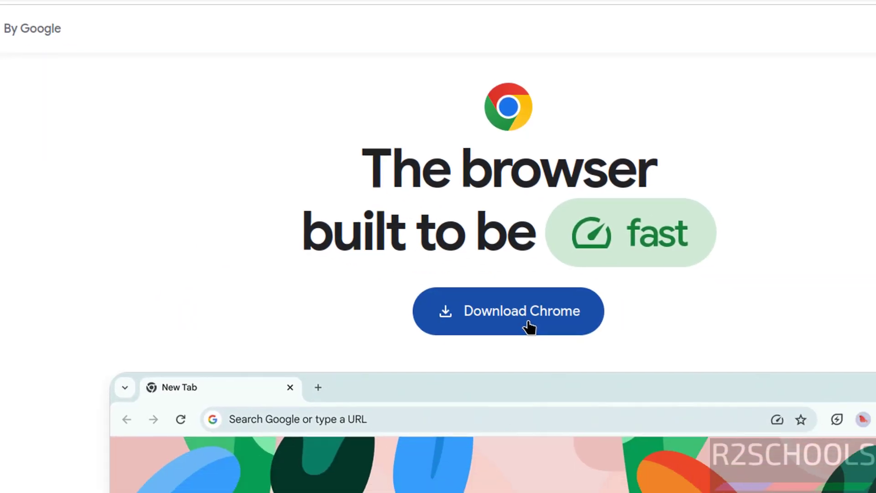
pyautogui.click(729, 406)
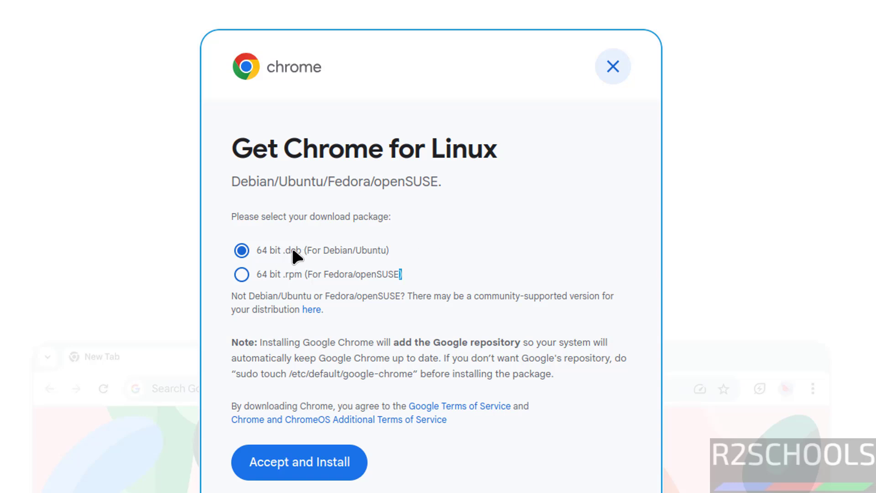
pyautogui.click(239, 252)
pyautogui.click(281, 471)
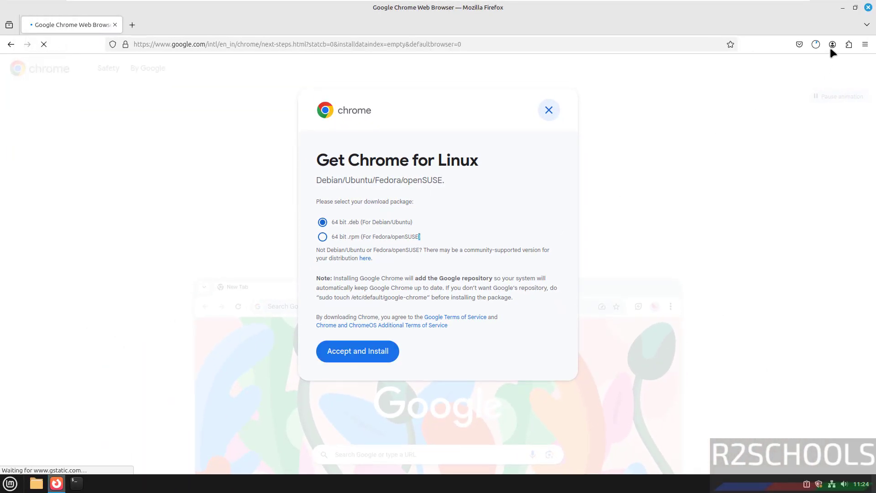
pyautogui.click(814, 46)
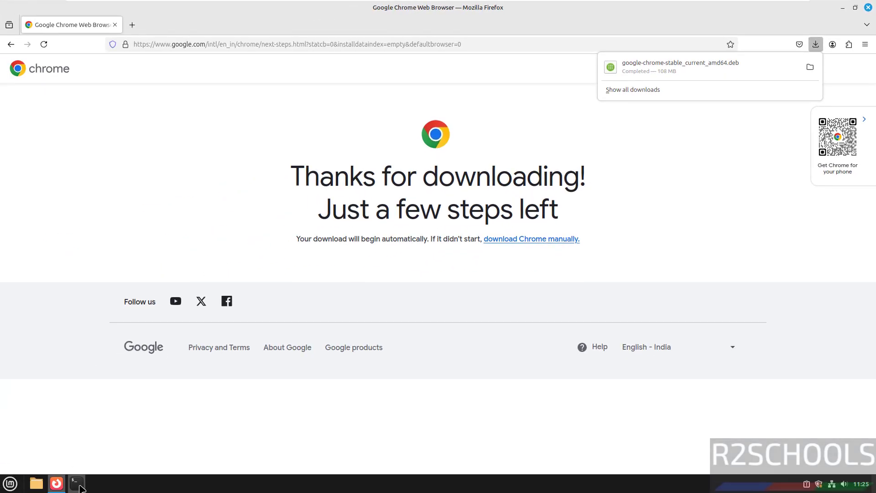
pyautogui.click(259, 53)
# In a new terminal, change into the Downloads folder and list its files
pyautogui.hotkey('ctrl', 'alt', 't')
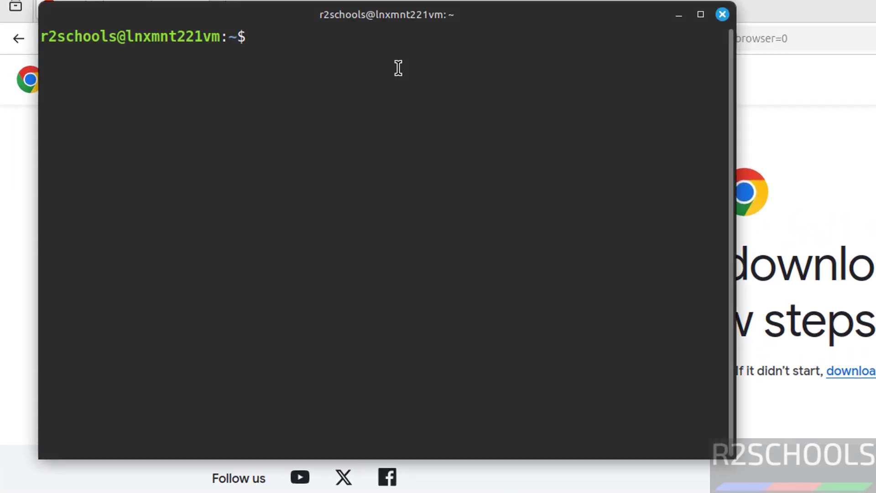
pyautogui.write('cd Dow')
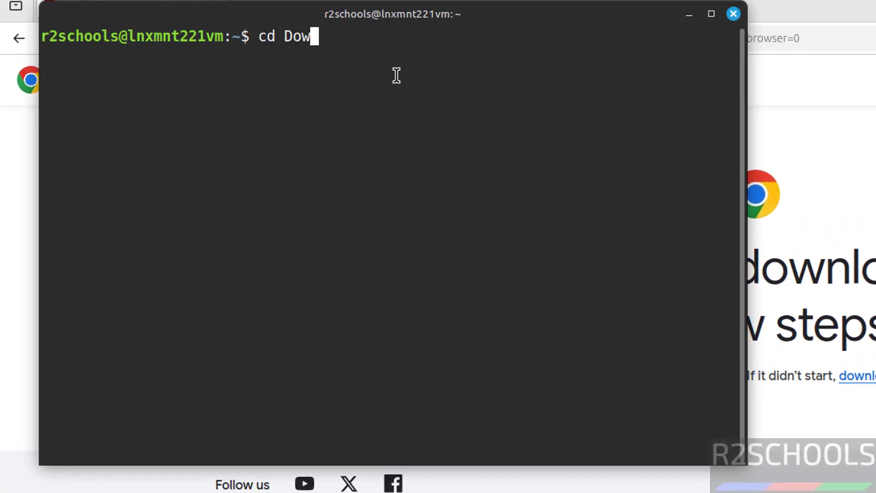
pyautogui.press('Tab')
pyautogui.press('Return')
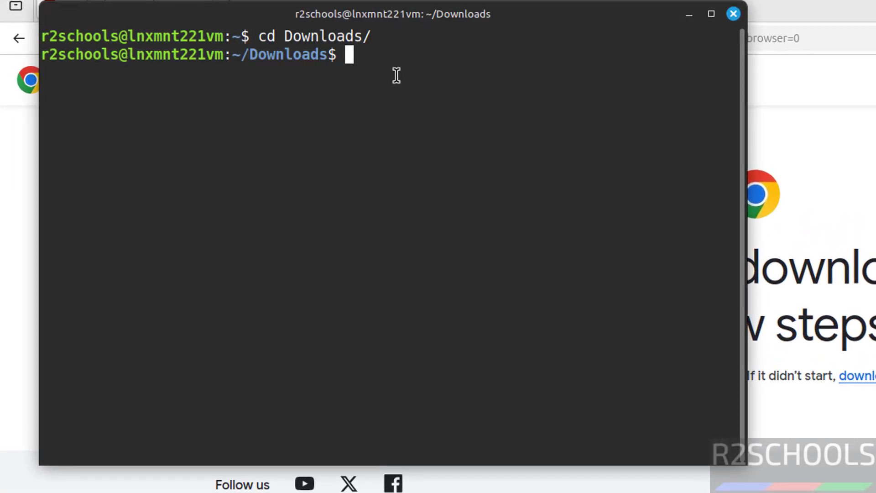
pyautogui.write('ls')
pyautogui.press('Return')
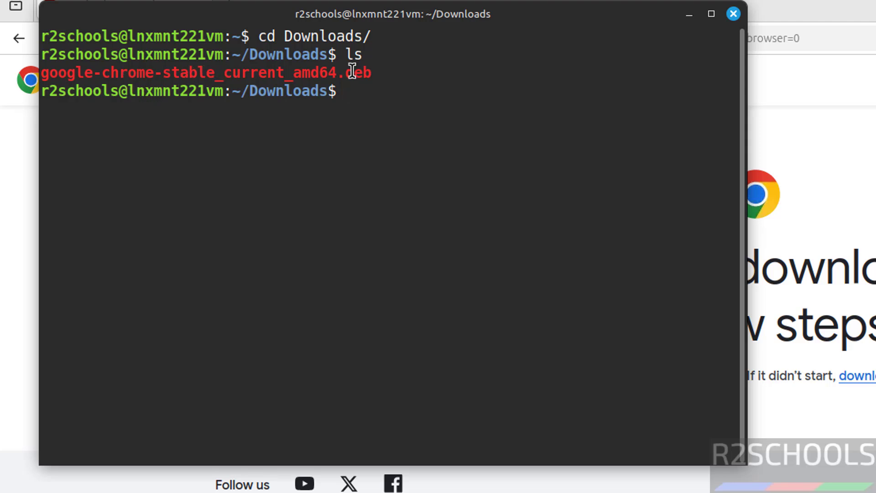
pyautogui.write('sudo dpkg =')
# Install google-chrome-stable_current_amd64.deb with sudo dpkg -i, entering the sudo password
pyautogui.press('BackSpace')
pyautogui.write('-i ')
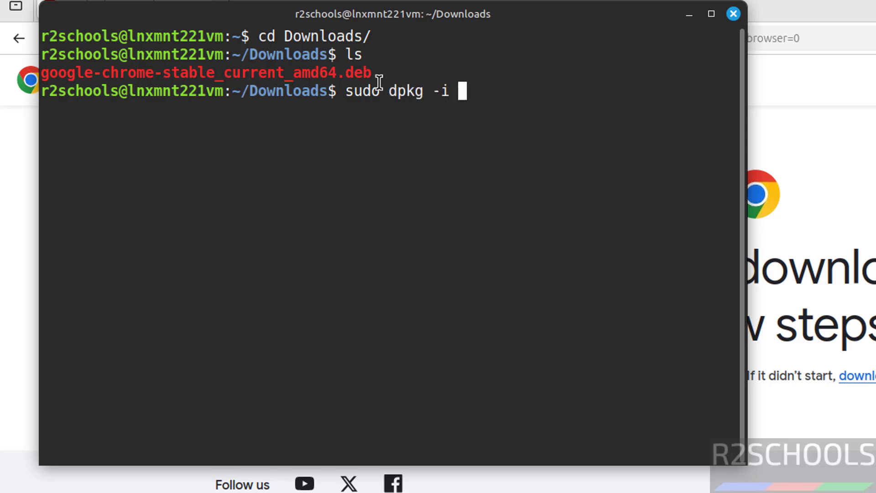
pyautogui.write('google')
pyautogui.press('Tab')
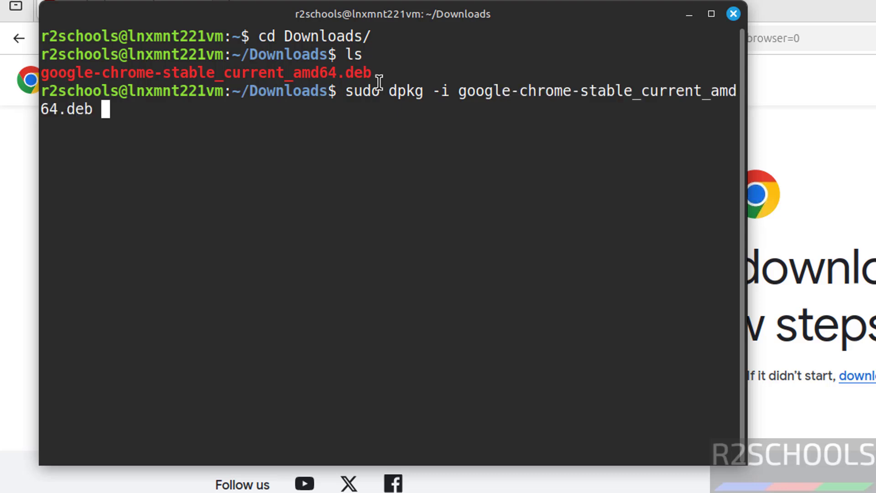
pyautogui.press('Return')
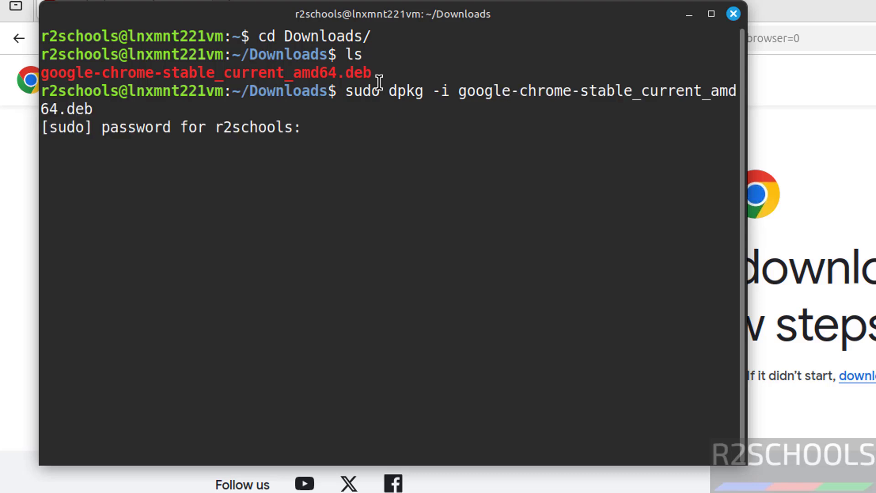
pyautogui.write('*********')
pyautogui.press('Return')
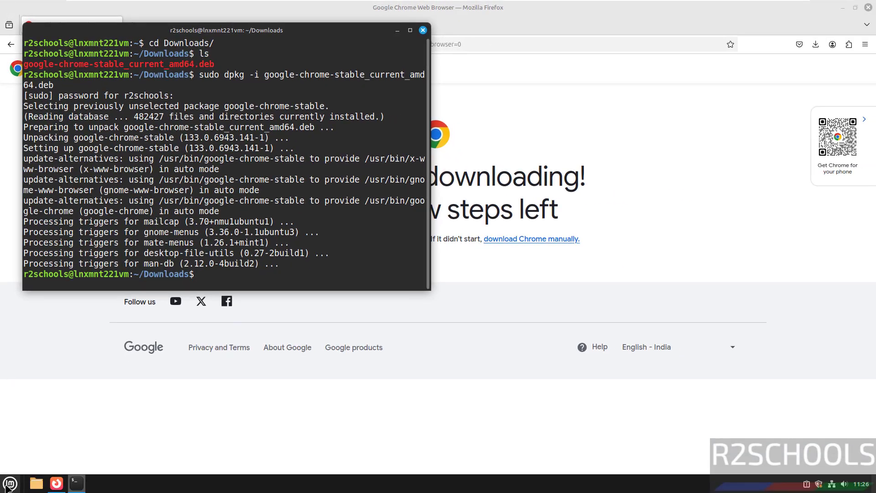
# Find Google Chrome by searching 'chrome' in the Mint menu and launch it
pyautogui.click(8, 484)
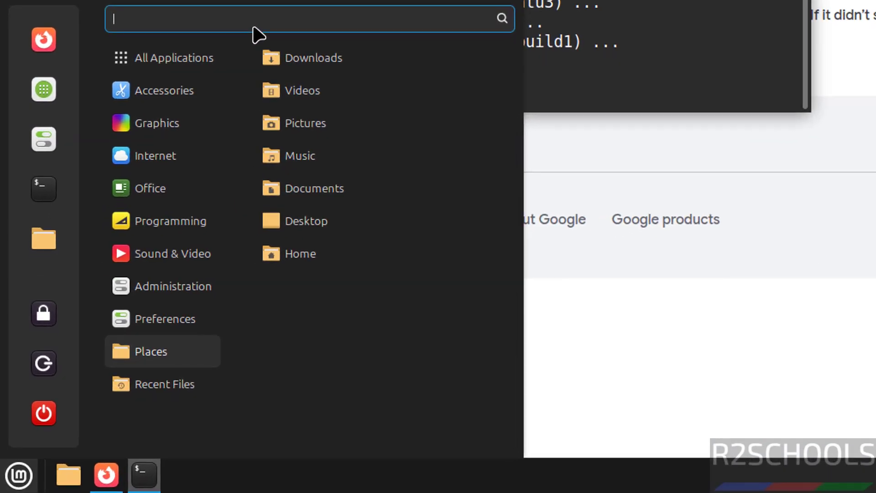
pyautogui.write('chrome')
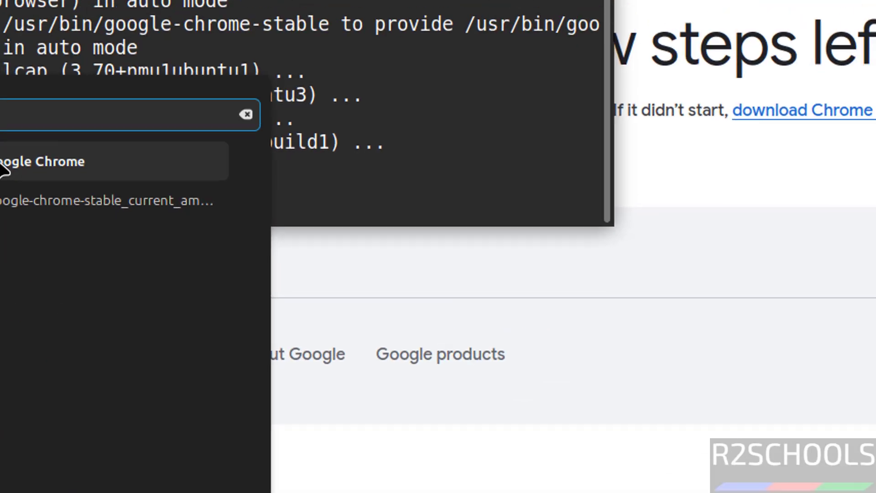
pyautogui.click(297, 64)
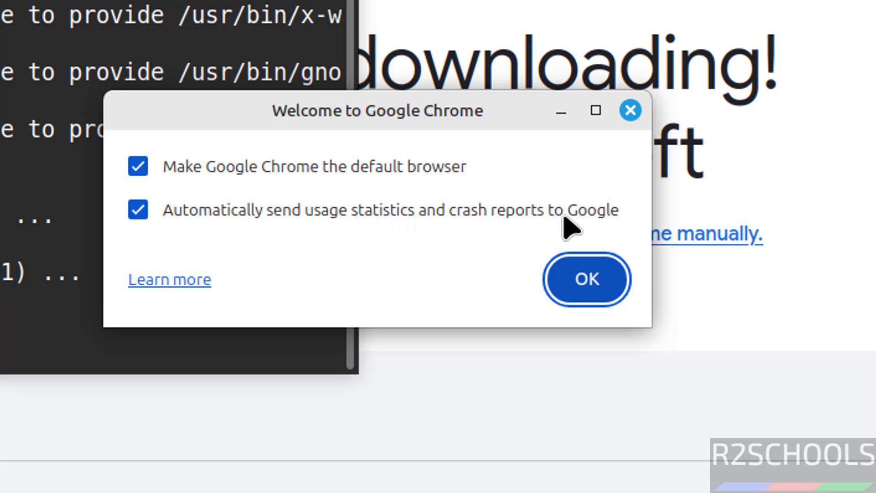
# Uncheck default-browser and usage-report options, skip sign-in, and dismiss the ad privacy notice
pyautogui.click(143, 165)
pyautogui.click(143, 211)
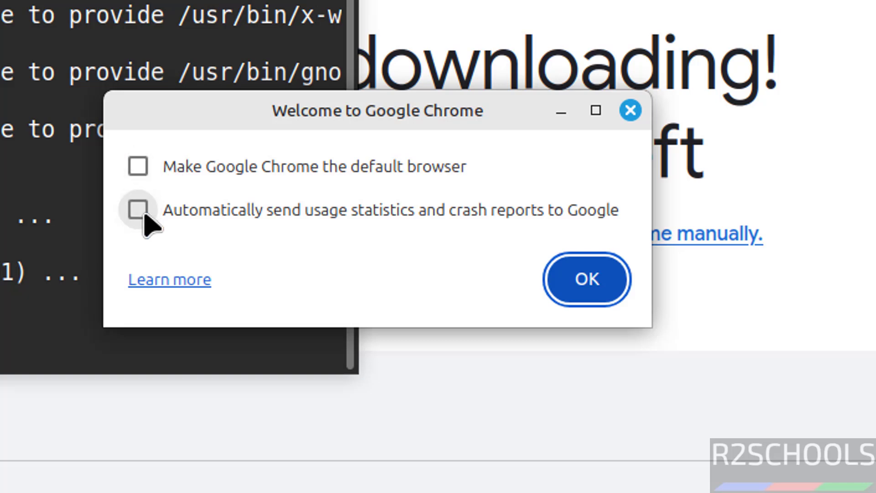
pyautogui.click(588, 281)
pyautogui.click(507, 472)
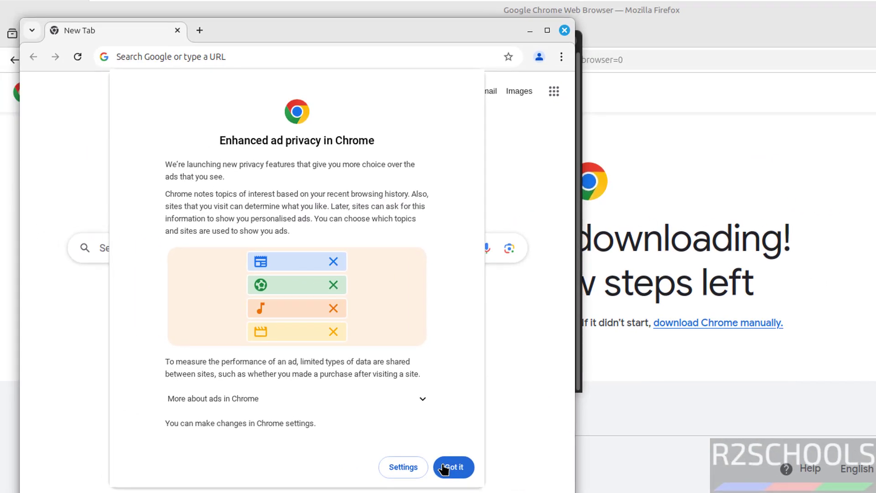
pyautogui.click(451, 467)
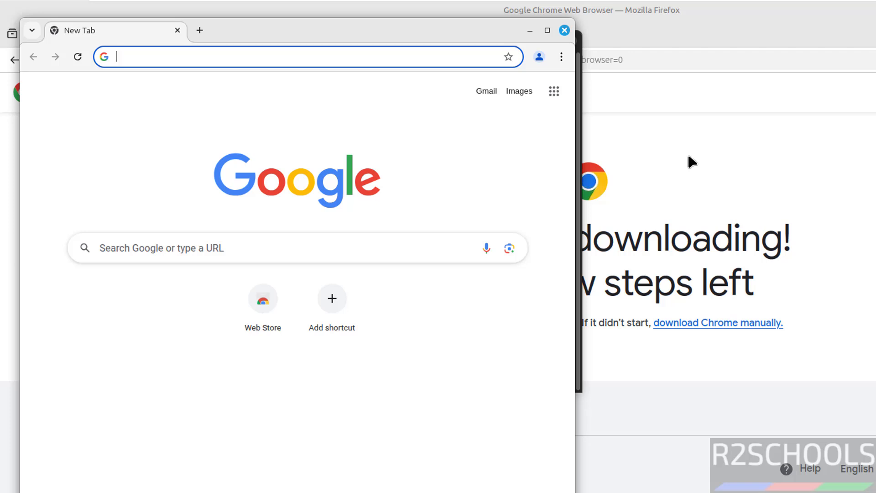
# Back in the terminal, list Downloads and rm google-chrome-stable_current_amd64.deb
pyautogui.hotkey('ctrl', 'w')
pyautogui.write('ls')
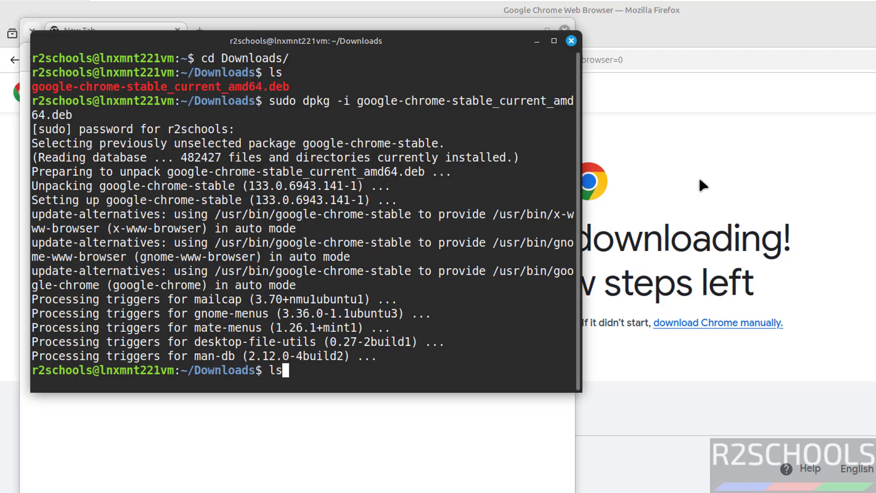
pyautogui.press('Return')
pyautogui.write('rm goo')
pyautogui.press('Tab')
pyautogui.press('Return')
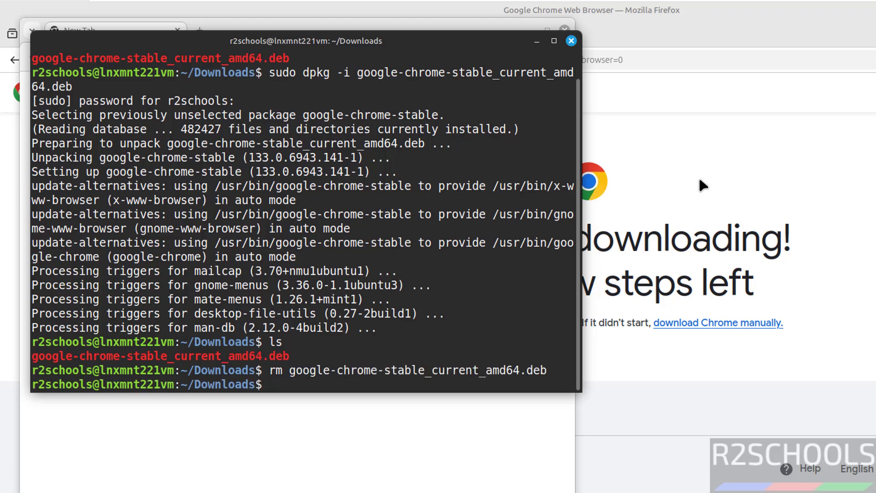